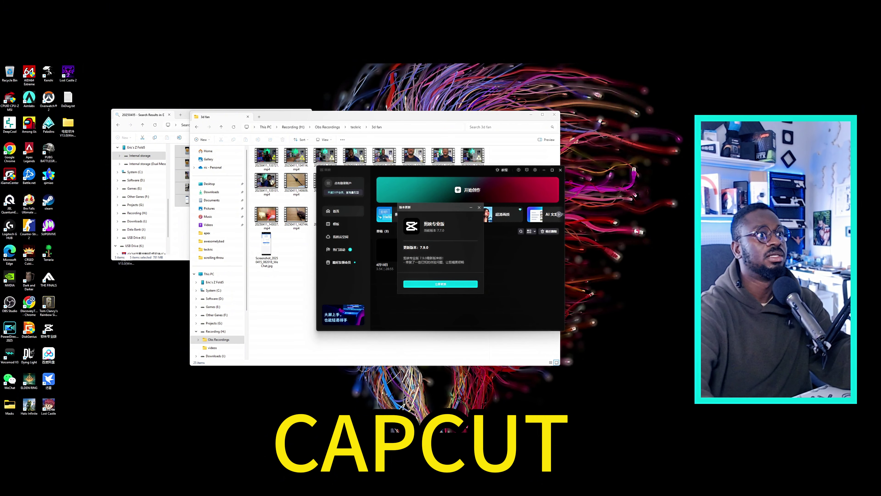
Create a new project, import the two question-block videos, and place both at the start of the timeline
left_click(479, 207)
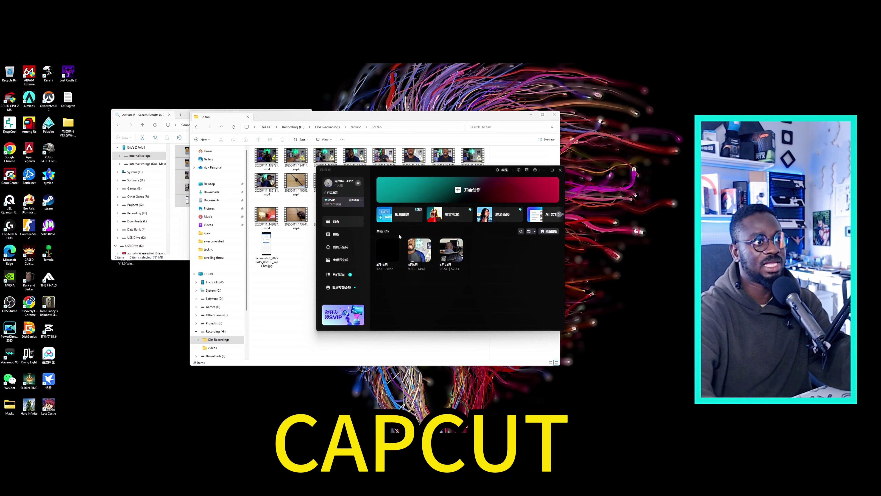
left_click(461, 191)
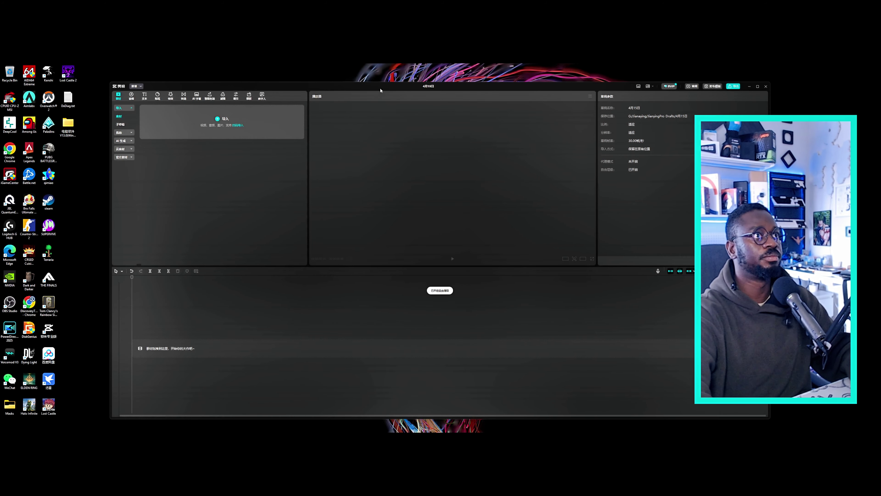
left_click(227, 131)
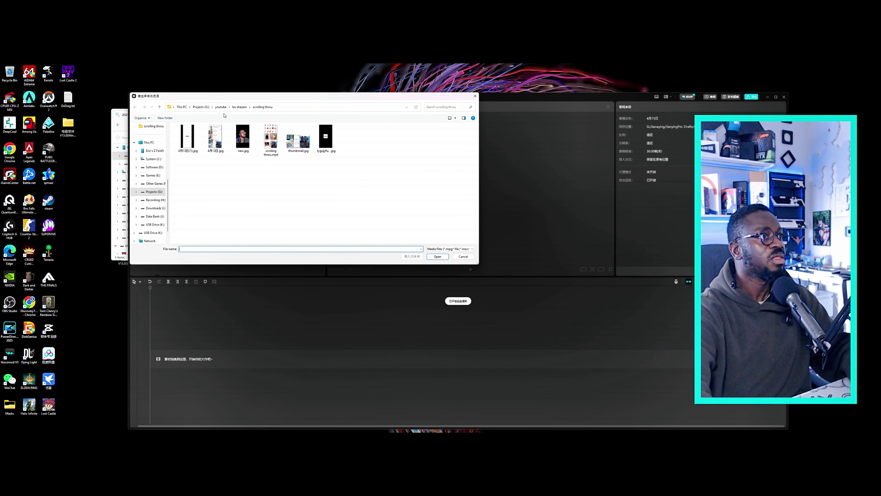
left_click(154, 217)
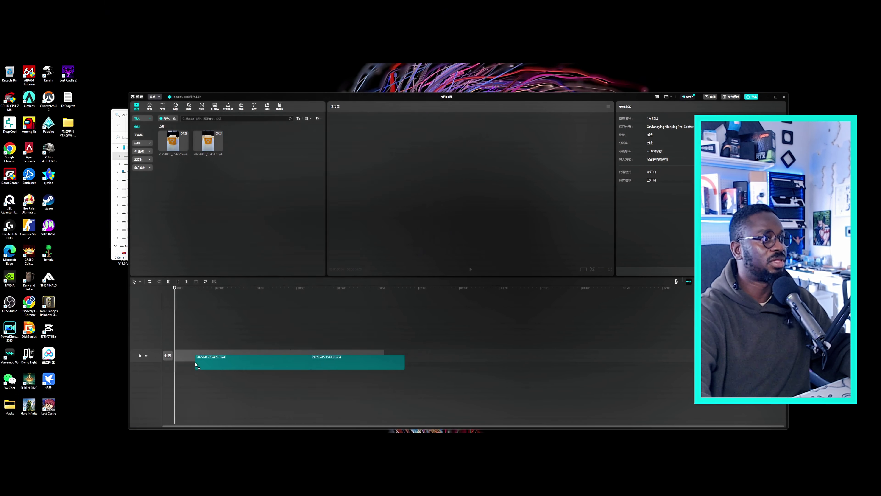
left_click_drag(196, 364, 180, 359)
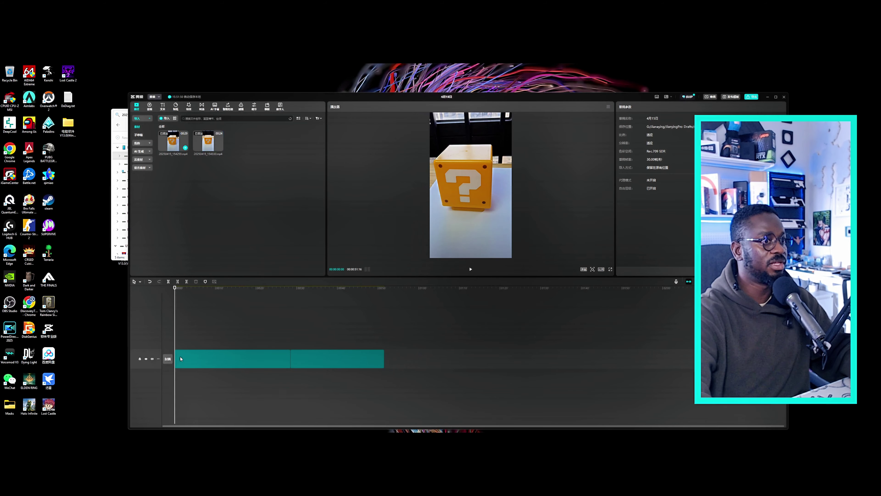
Delete the second question-block clip from the timeline
left_click(333, 305)
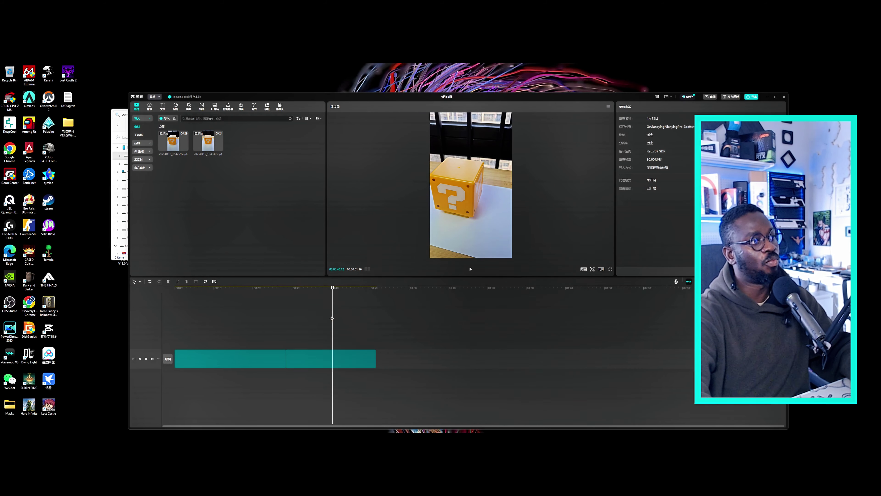
left_click(318, 360)
key("Delete")
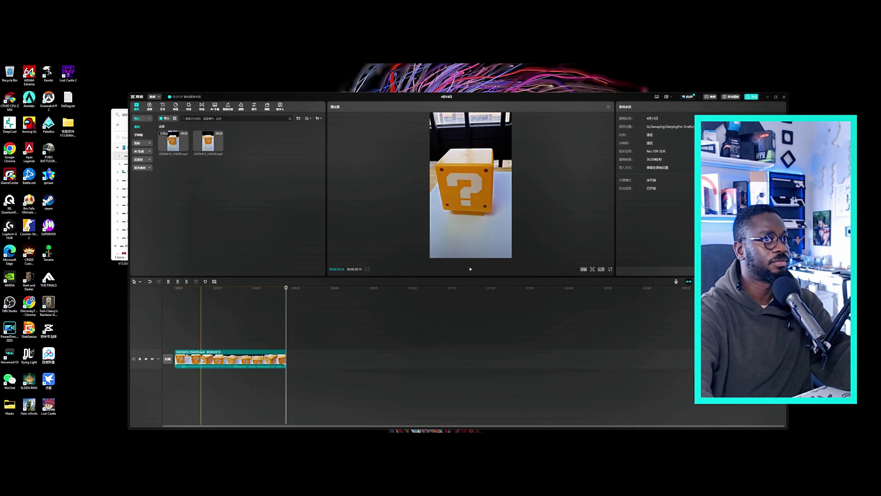
Enable custom cutout for the remaining question-block clip at a frame showing the whole block
left_click(240, 358)
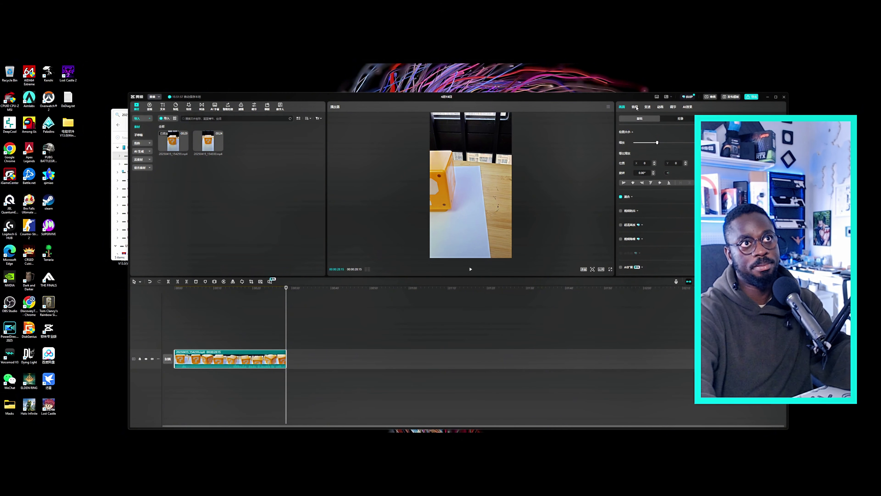
left_click(682, 118)
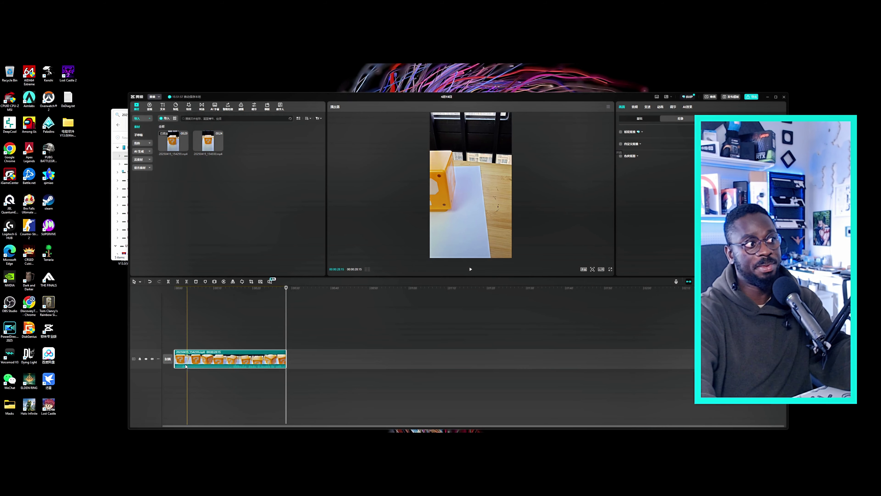
left_click(187, 313)
left_click(225, 288)
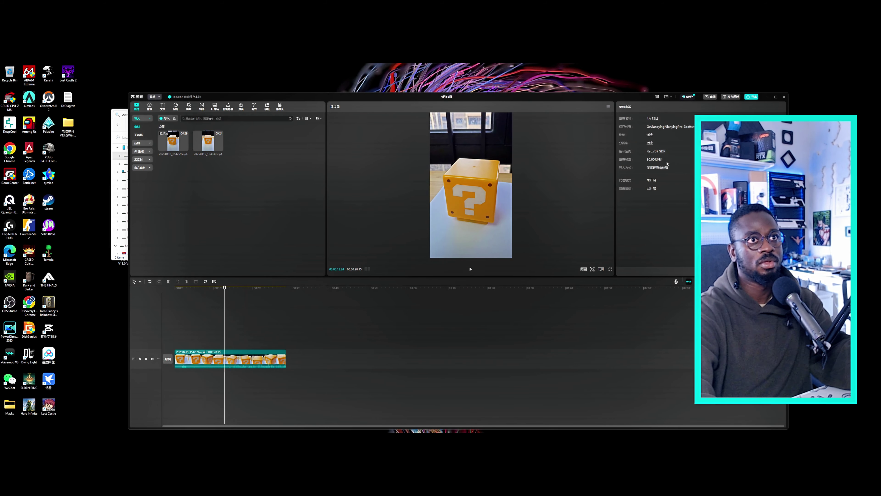
left_click(239, 365)
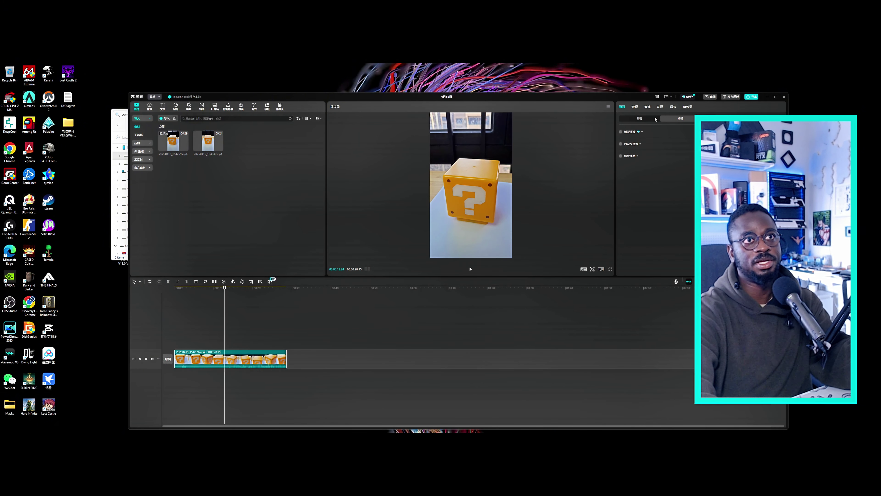
left_click(621, 144)
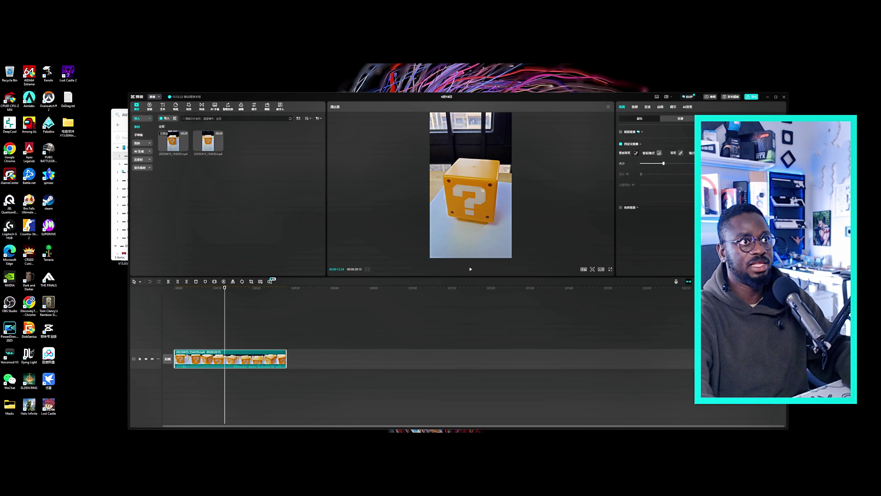
Brush over the question block to mask it, and add its unmasked sides at about 22 seconds
mouse_move(484, 208)
left_mouse_down()
mouse_move(482, 194)
mouse_move(463, 201)
mouse_move(472, 201)
left_mouse_up()
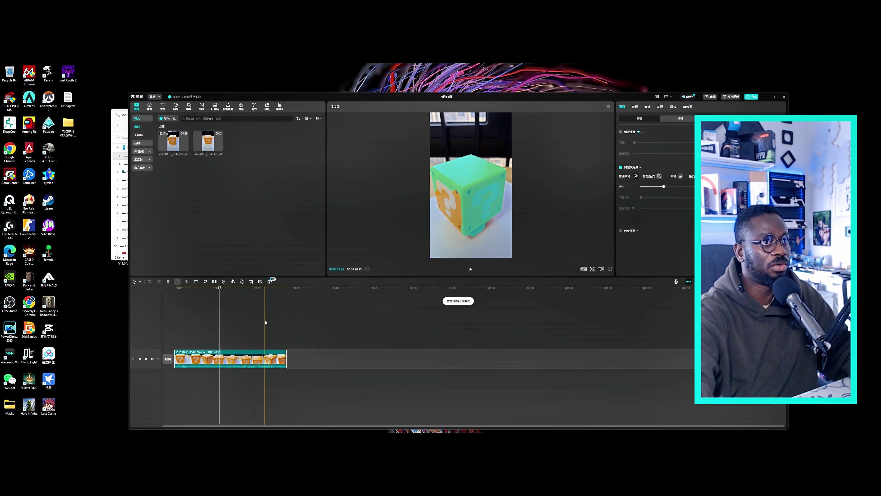
left_click(174, 332)
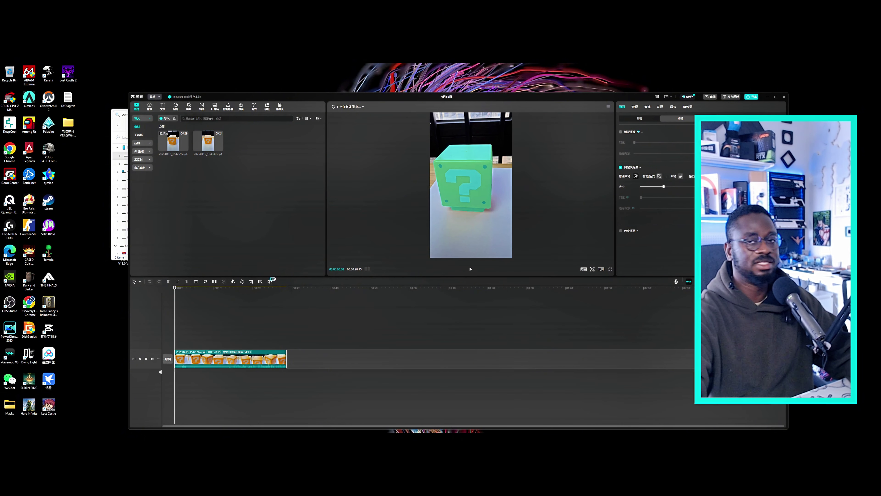
left_click(260, 341)
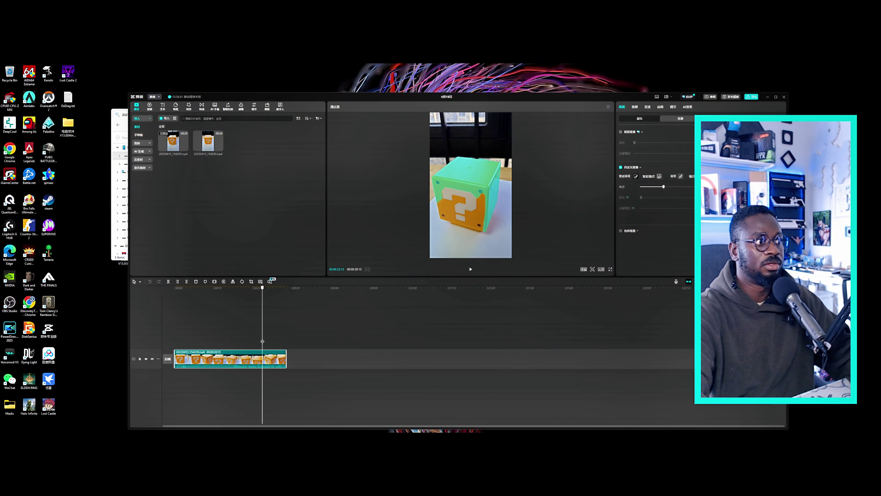
mouse_move(261, 341)
left_mouse_down()
mouse_move(253, 338)
mouse_move(263, 337)
left_mouse_up()
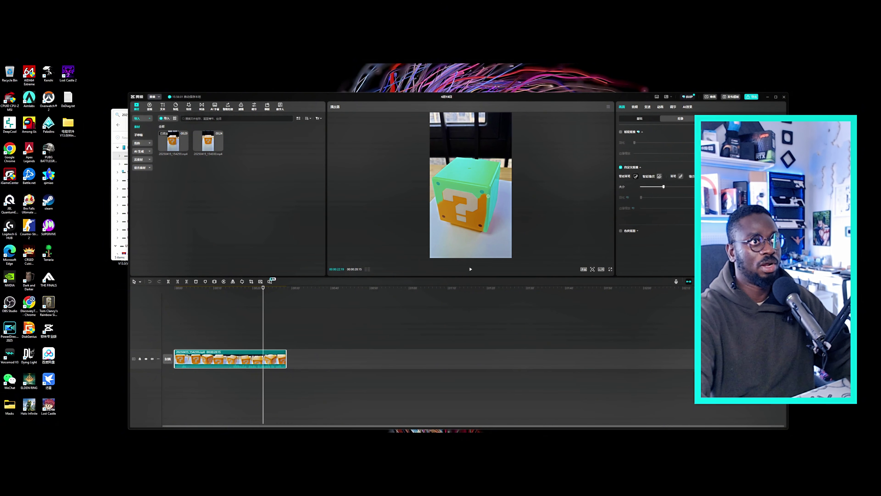
mouse_move(488, 196)
left_mouse_down()
mouse_move(472, 226)
mouse_move(442, 210)
left_mouse_up()
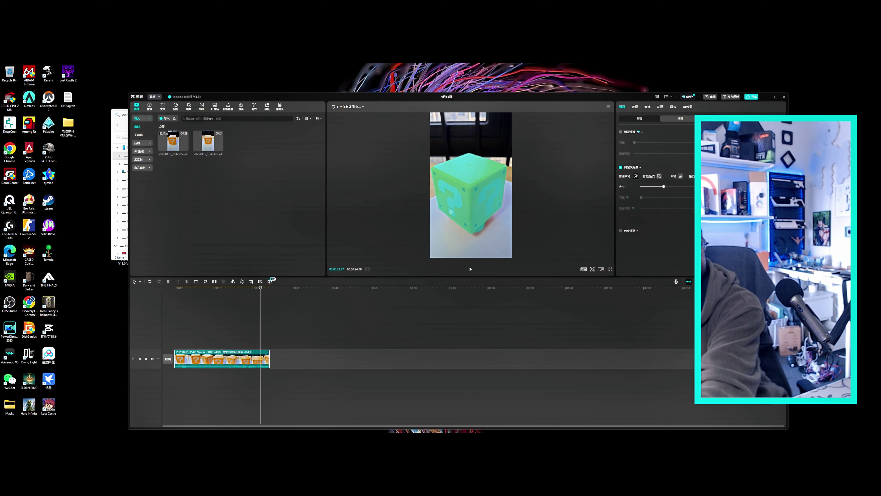
Scrub through the cut-out question block and play the clip from the start to check the mask
left_click(266, 329)
mouse_move(266, 328)
left_mouse_down()
mouse_move(174, 323)
mouse_move(254, 327)
left_mouse_up()
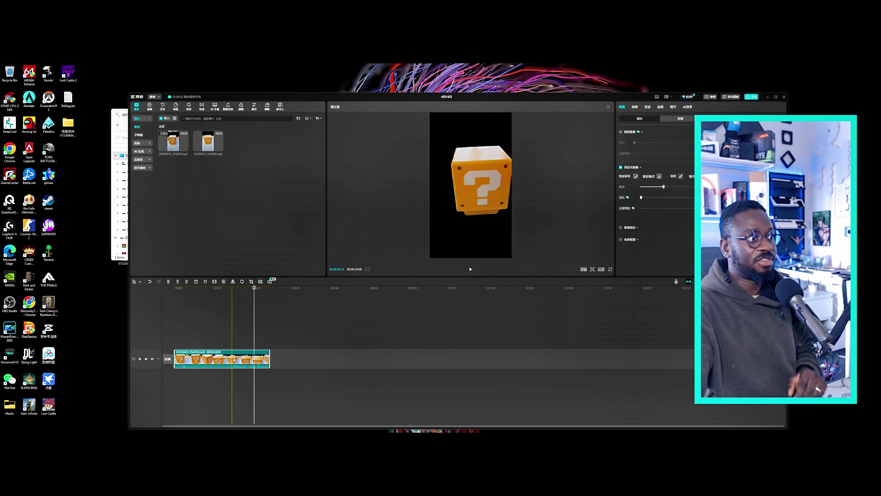
left_click_drag(255, 327, 171, 333)
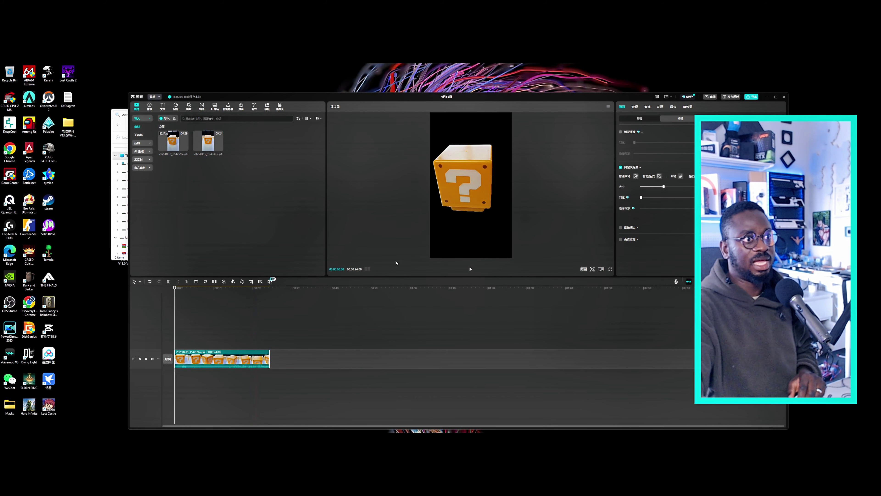
left_click(471, 269)
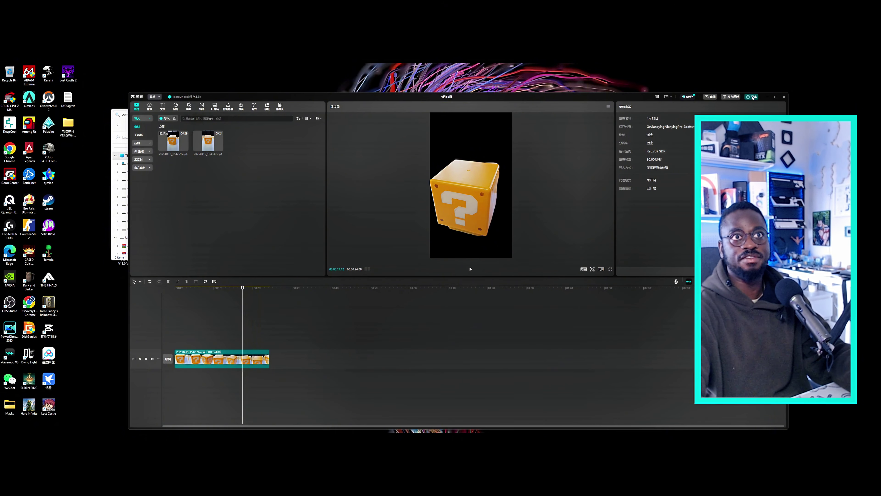
Open the export settings for the cut-out block and name the video "mario"
left_click(752, 97)
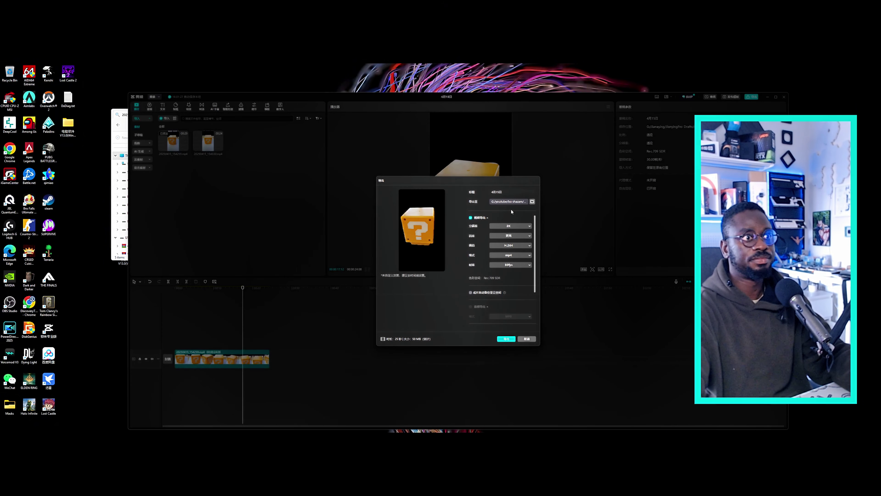
type("mario")
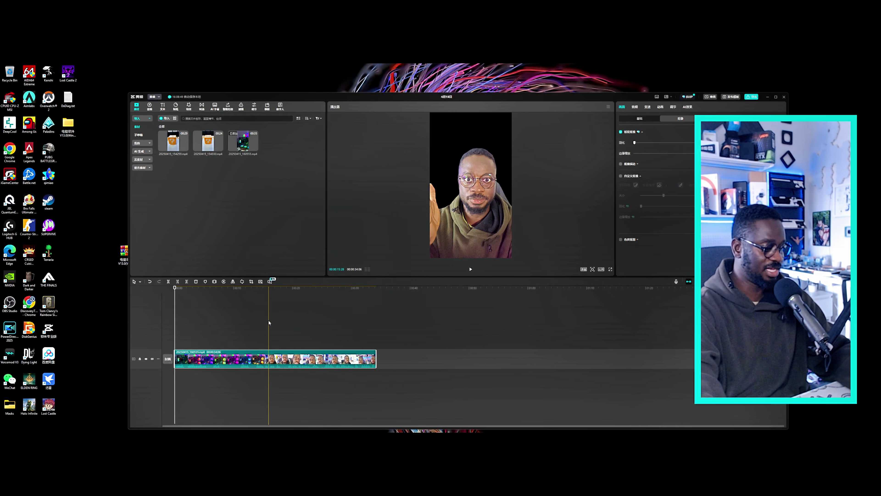
Split the new clip where the face footage begins and delete the computer footage before it
left_click(269, 329)
key("ctrl+b")
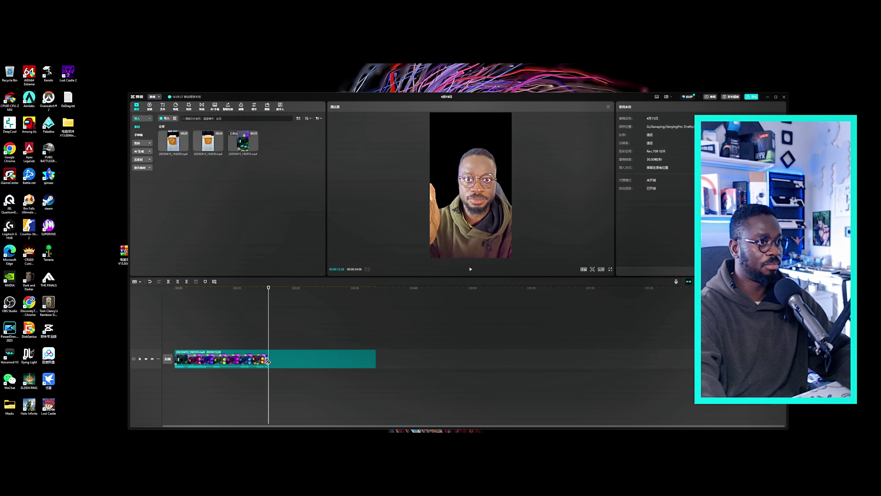
left_click(245, 361)
key("Delete")
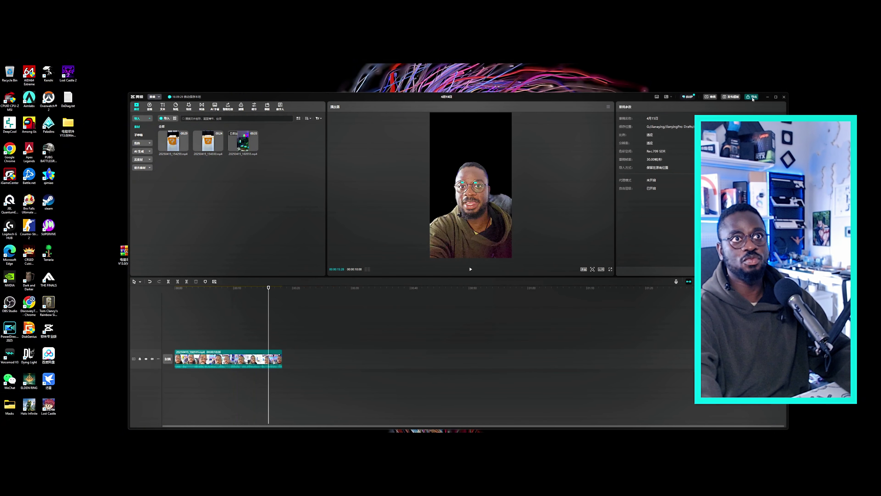
Export the cut-out face clip as "face" at 1080P and close the finished export dialog
left_click(752, 97)
triple_click(497, 192)
type("face")
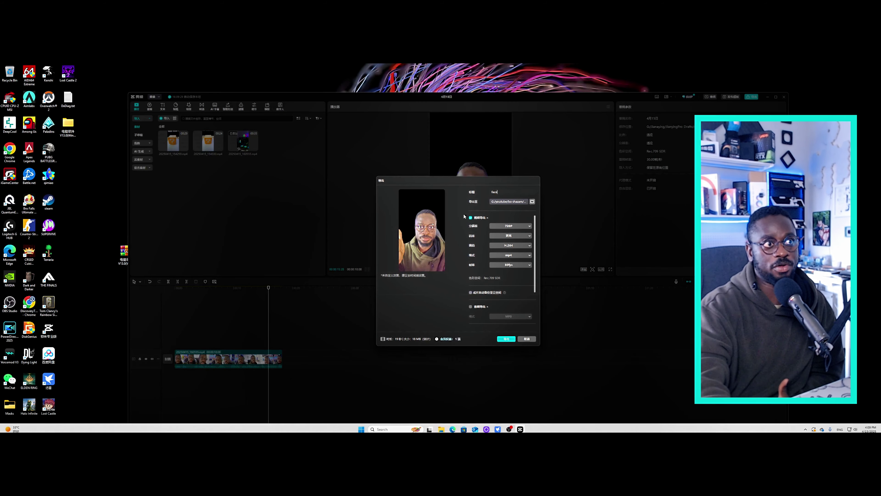
left_click(518, 225)
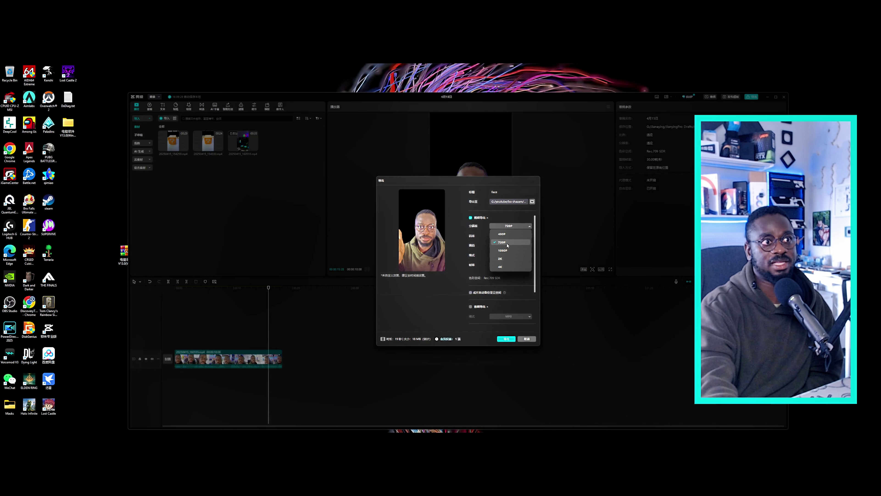
left_click(502, 255)
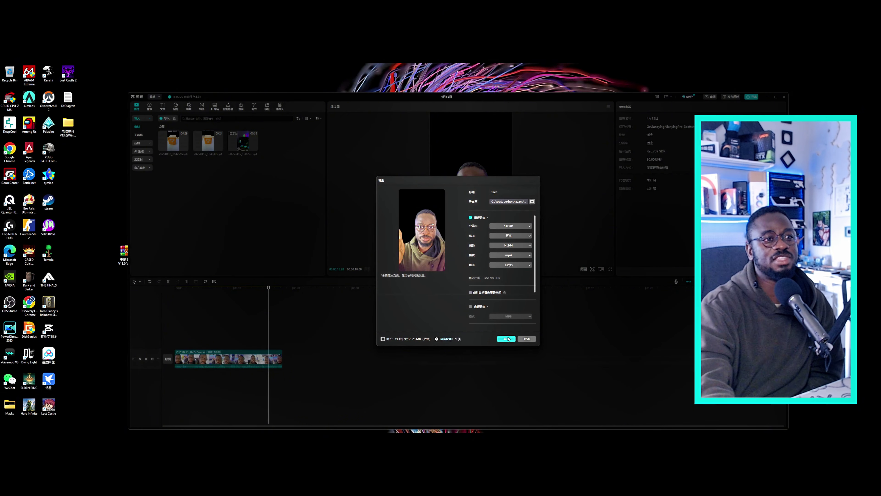
left_click(498, 193)
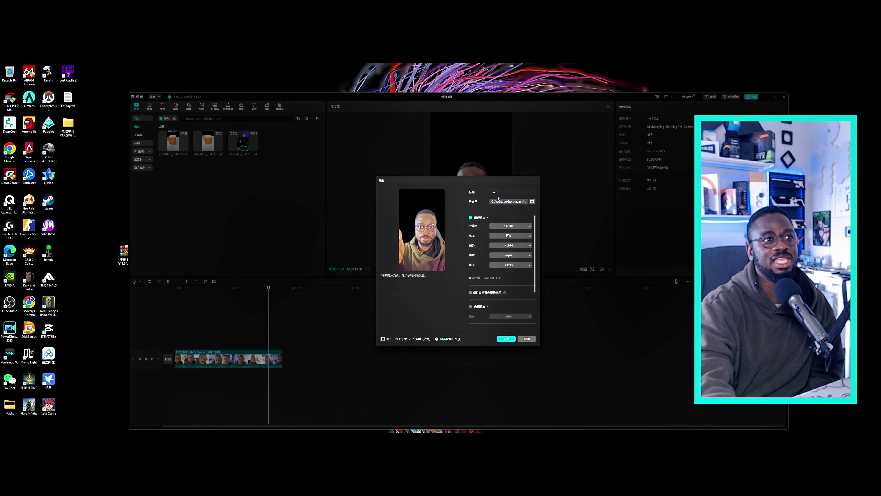
left_click(510, 340)
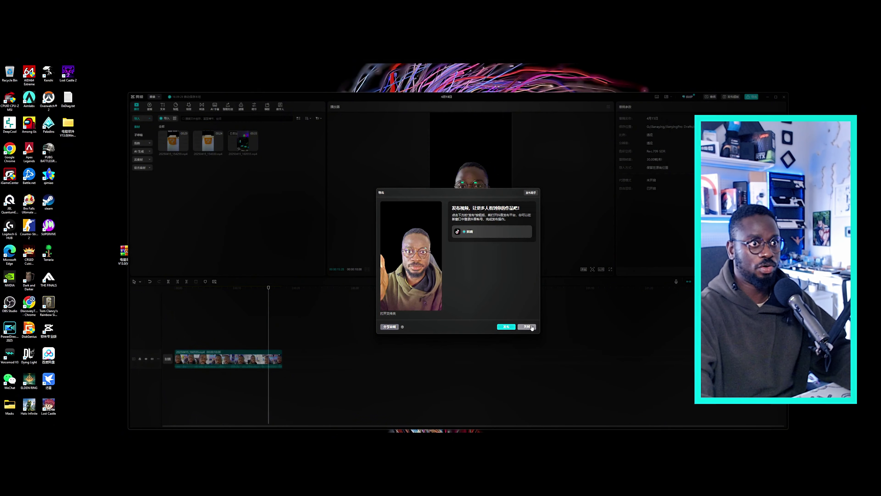
left_click(527, 326)
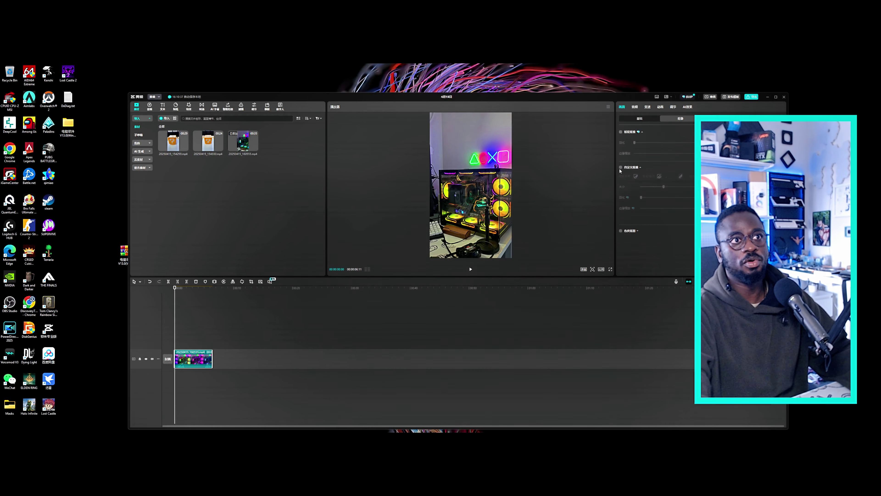
Try to mask the computer case in the short clip with custom cutout brush strokes
left_click(621, 168)
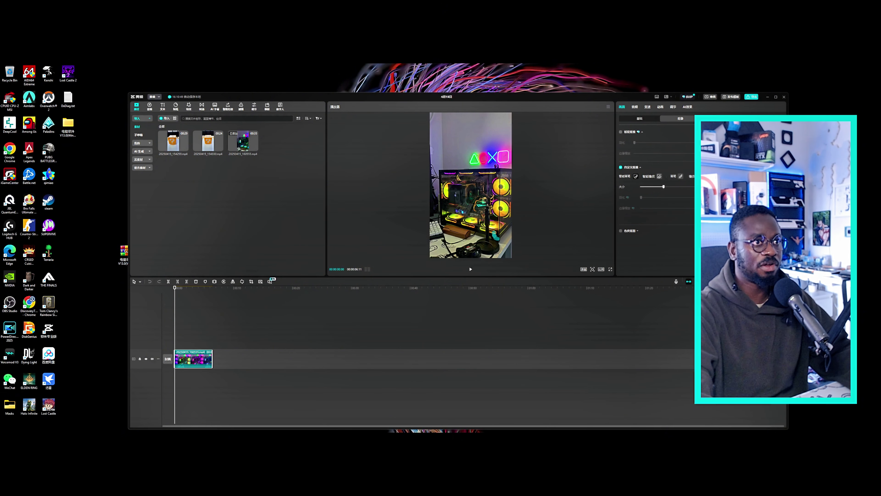
mouse_move(495, 233)
left_mouse_down()
mouse_move(489, 250)
mouse_move(489, 226)
mouse_move(453, 228)
mouse_move(443, 218)
mouse_move(444, 175)
mouse_move(510, 179)
mouse_move(510, 203)
left_mouse_up()
left_click_drag(492, 249, 494, 252)
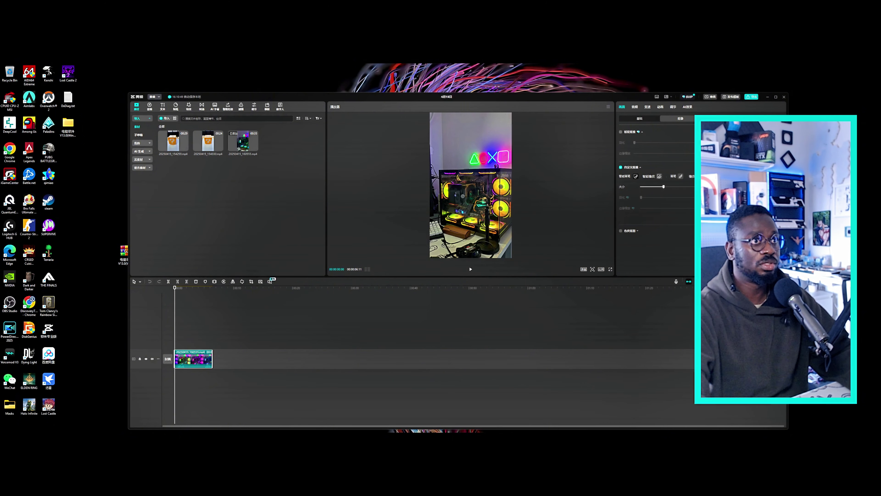
mouse_move(462, 184)
left_mouse_down()
mouse_move(543, 235)
mouse_move(477, 226)
mouse_move(468, 190)
left_mouse_up()
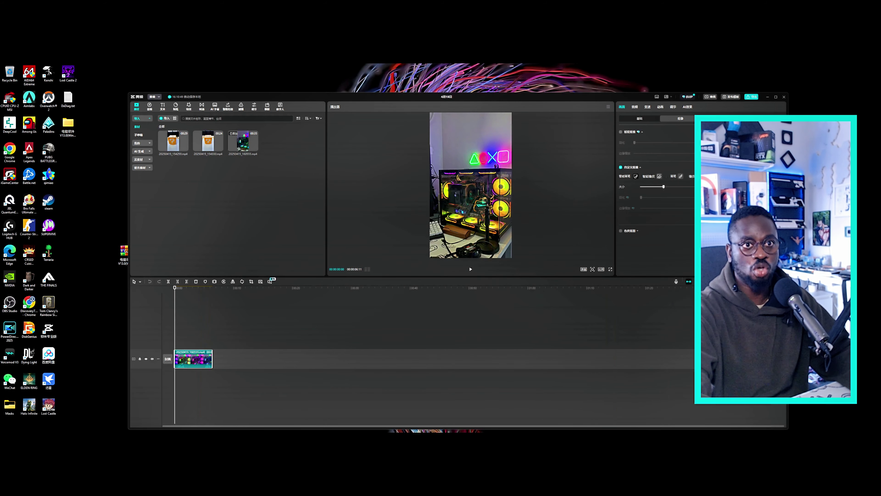
scroll(434, 358, "up", 3)
scroll(434, 358, "down", 1)
scroll(434, 358, "down", 1)
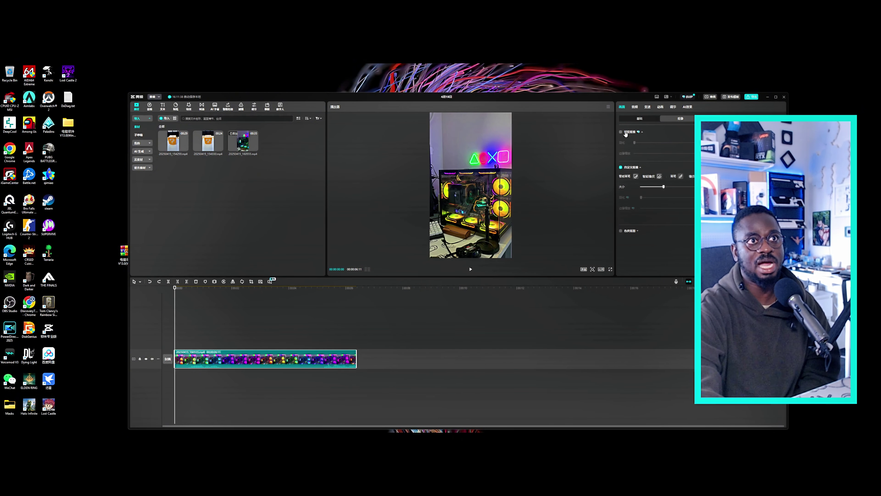
Try automatic cutout instead of custom cutout on the computer clip, and undo back to the full set of clips
left_click(621, 167)
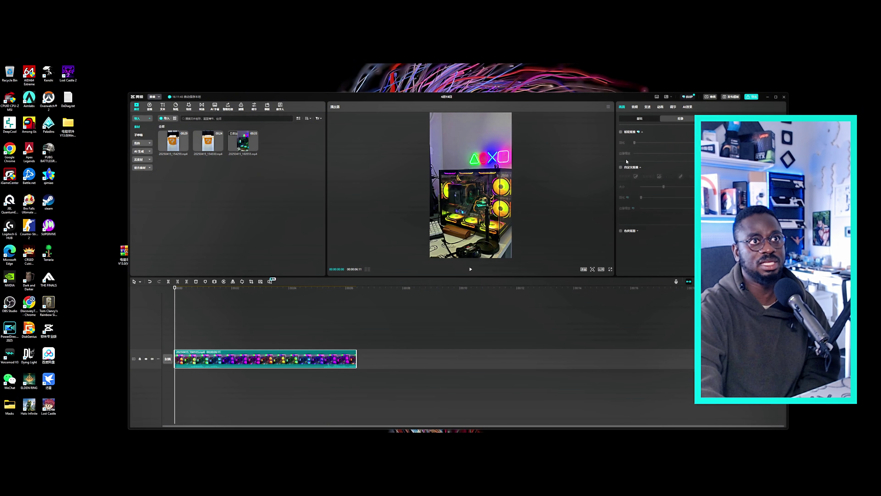
left_click(621, 132)
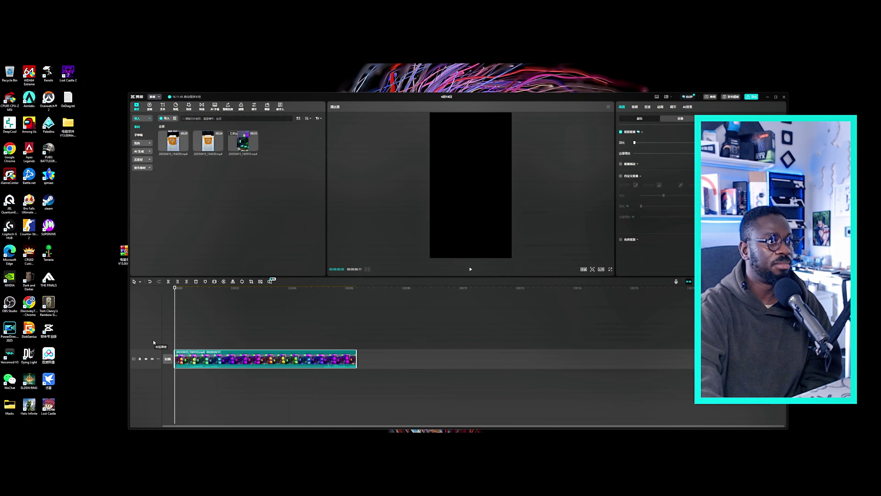
left_click(150, 281)
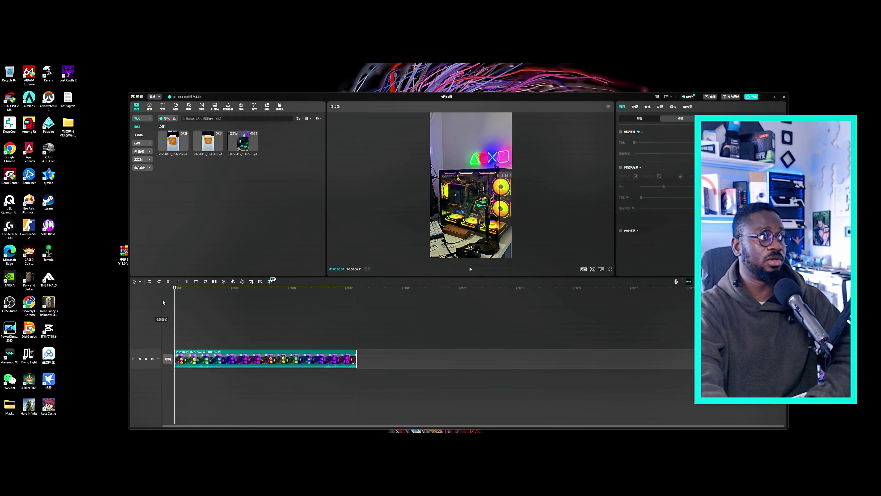
key("ctrl+shift+z")
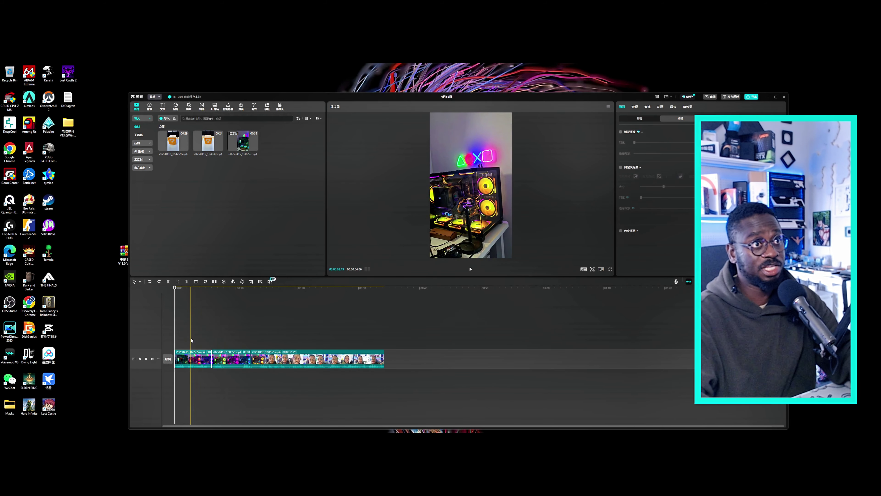